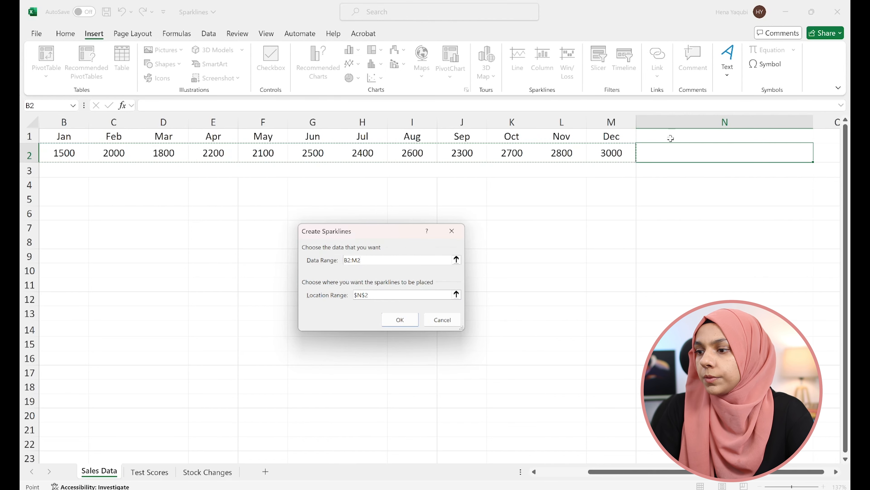
- Create a line sparkline in cell N2 from the sales data range B2:M2
click(399, 320)
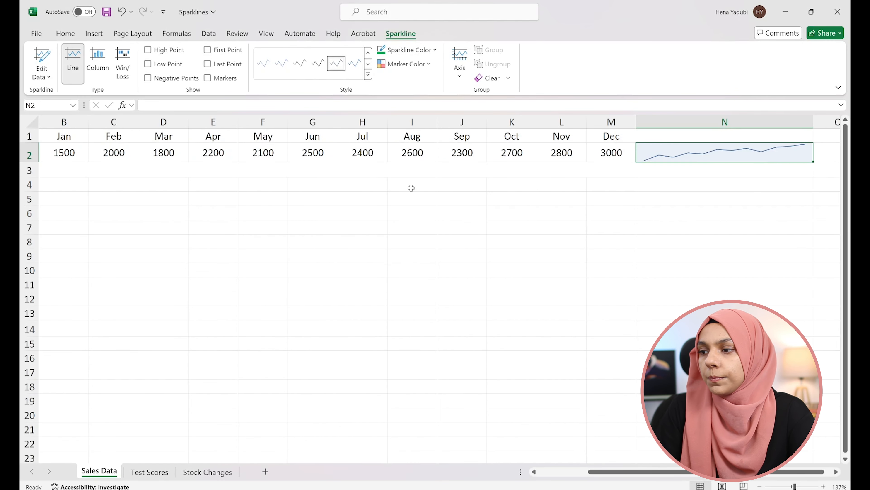
scroll(659, 184, left, 1)
scroll(658, 184, right, 2)
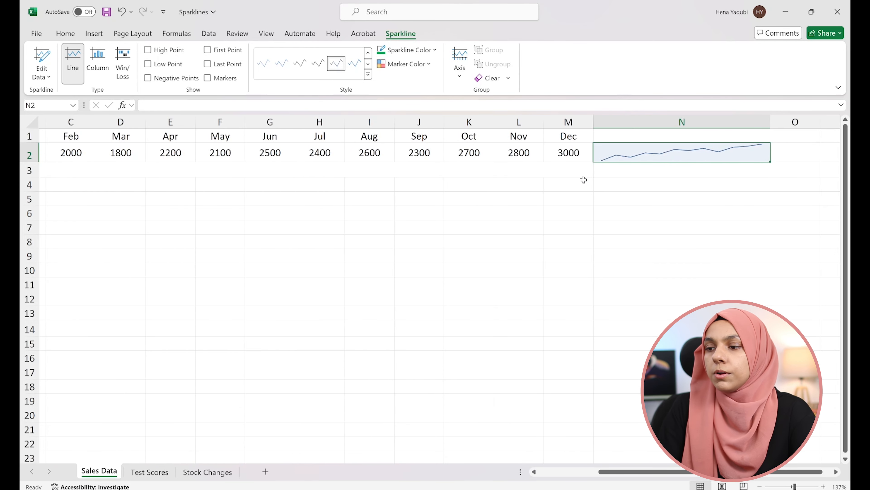
scroll(584, 180, left, 3)
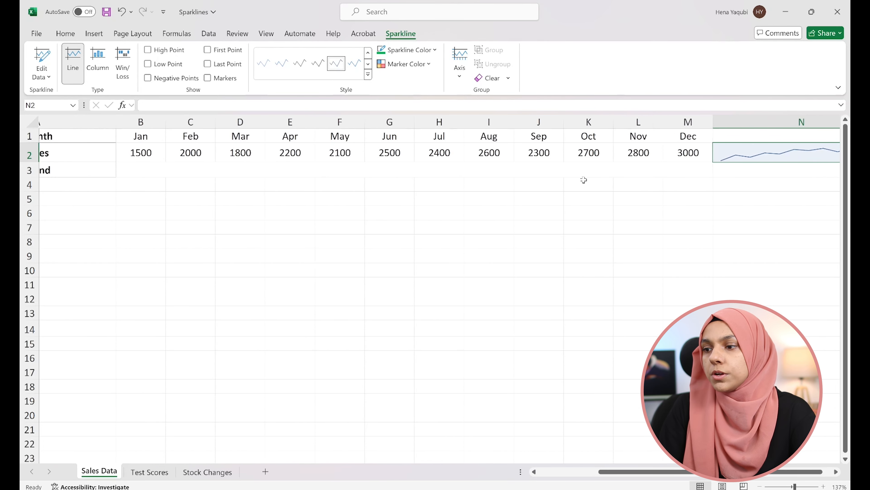
scroll(584, 180, right, 2)
scroll(584, 180, right, 2)
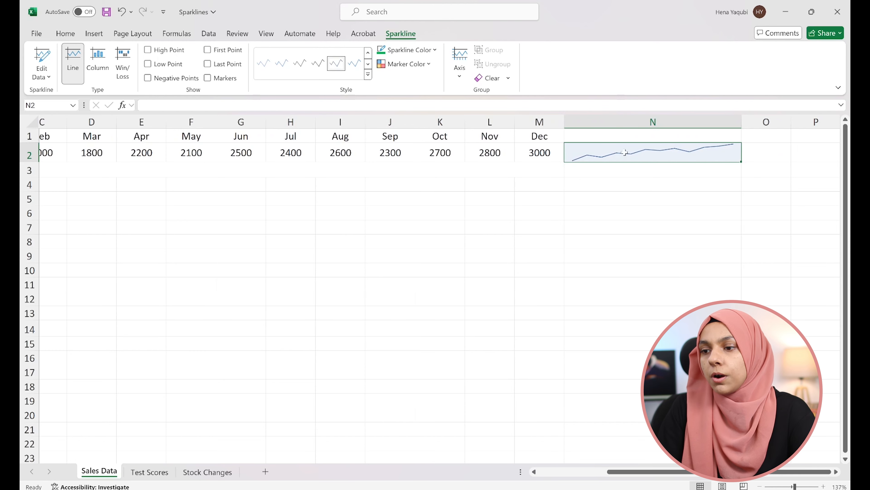
scroll(502, 190, left, 3)
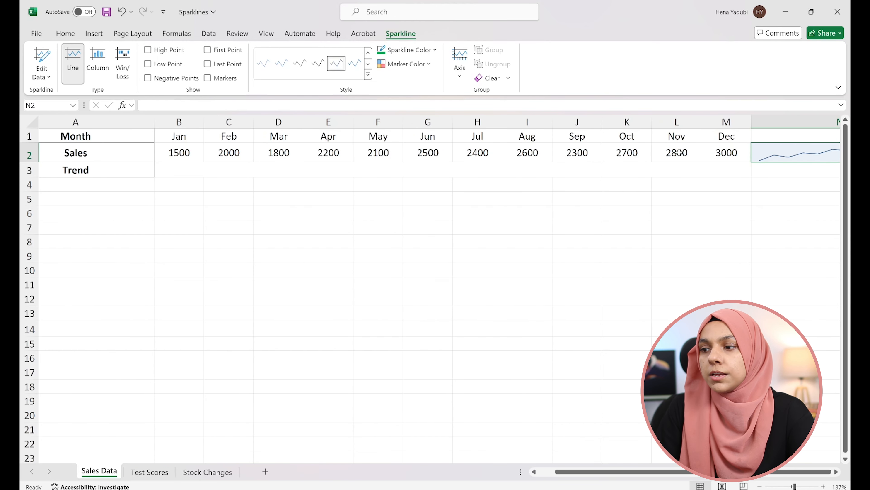
- Unmerge the Trend row cells B3:M3 and merge and center them again
click(190, 170)
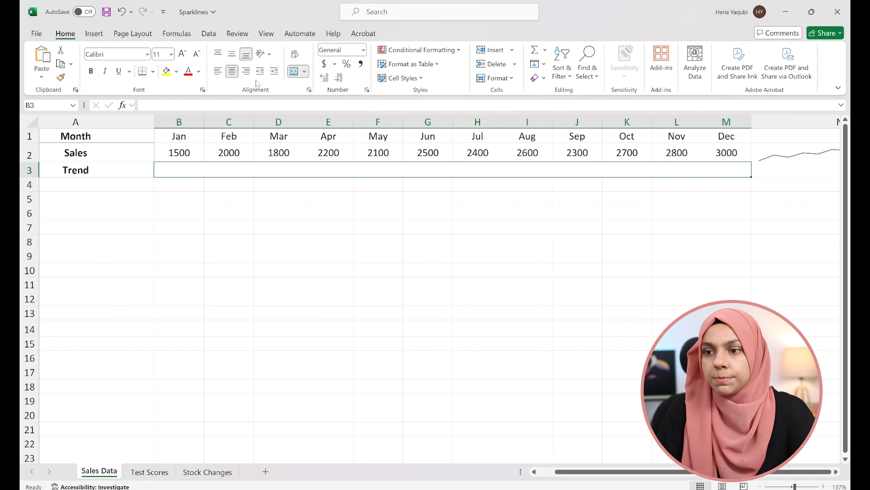
click(294, 71)
click(270, 200)
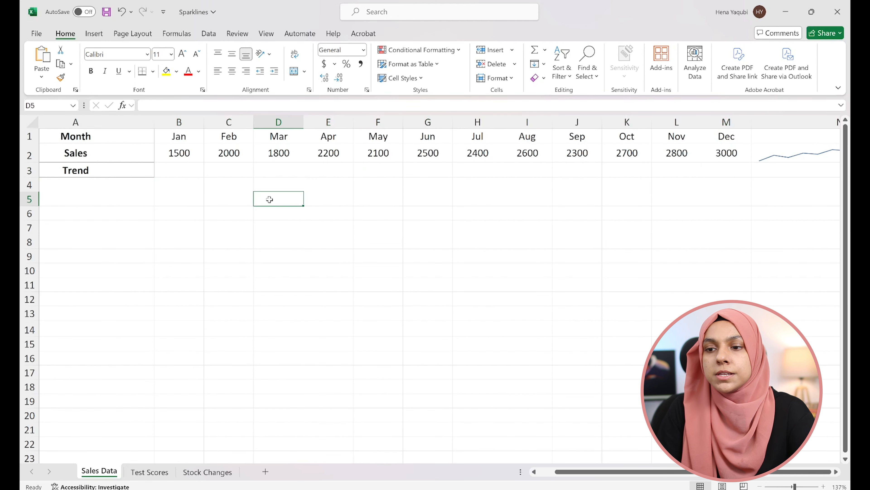
drag(183, 169, 723, 170)
click(294, 71)
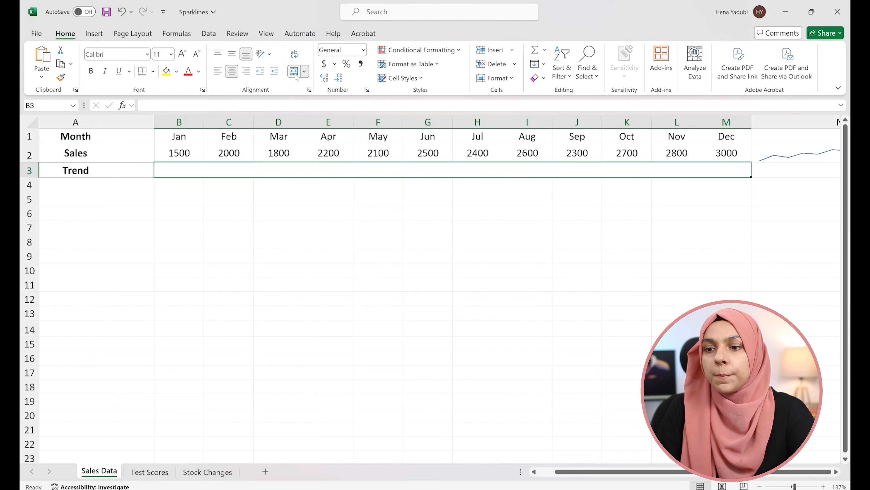
- Insert a line sparkline in the merged Trend cells B3:M3 using the sales data range B2:M2
click(94, 33)
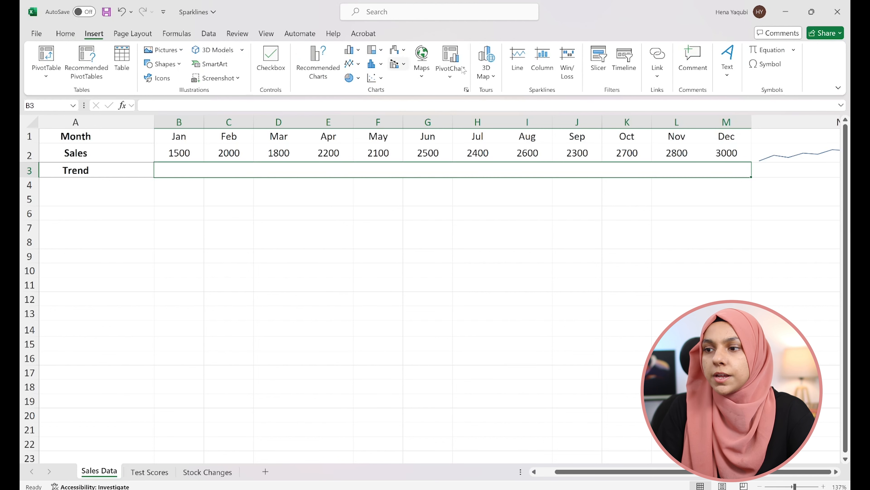
click(517, 58)
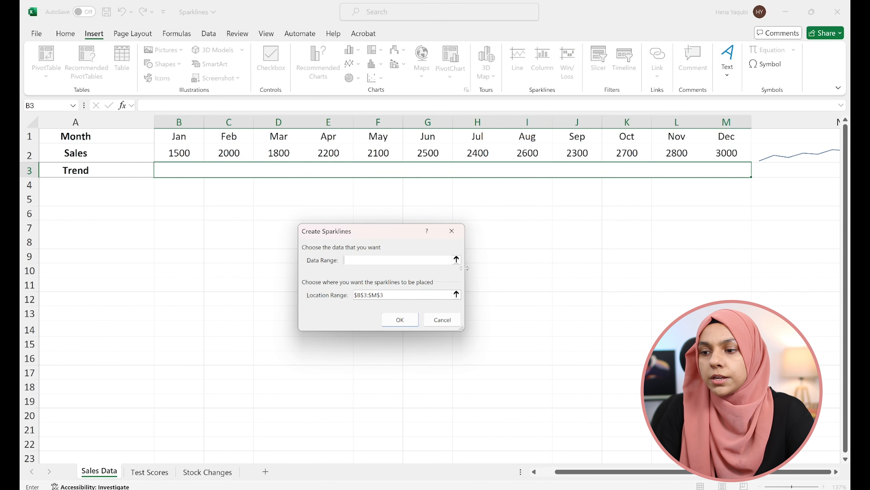
drag(179, 152, 725, 146)
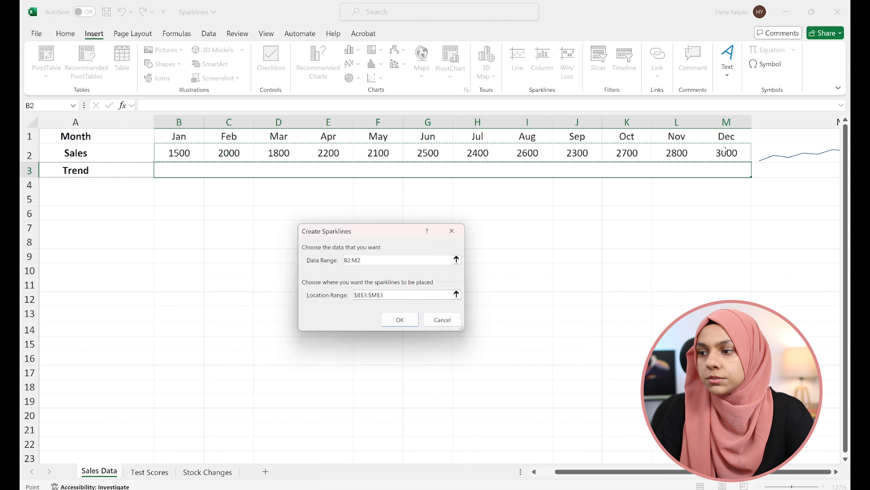
click(456, 260)
click(456, 248)
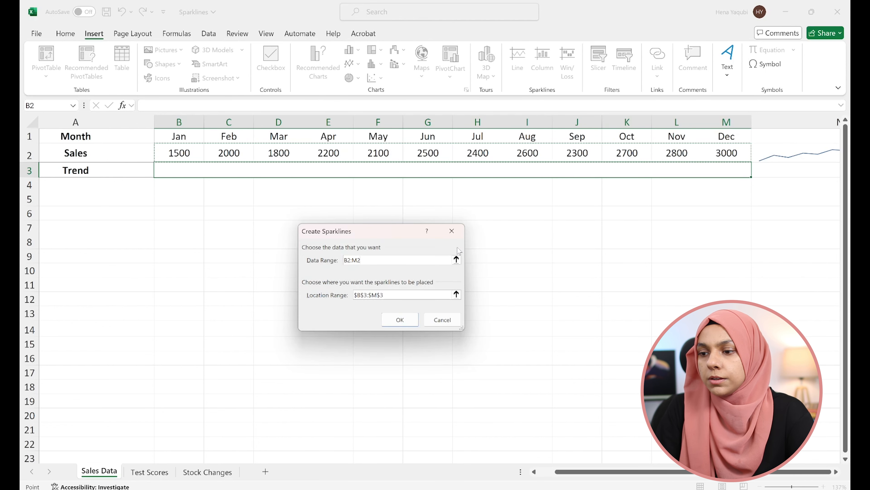
click(456, 294)
click(179, 170)
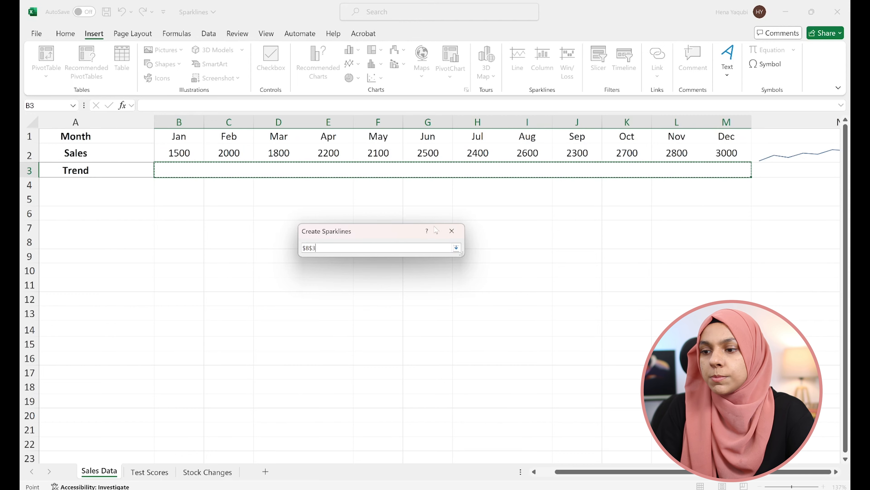
click(456, 248)
click(404, 319)
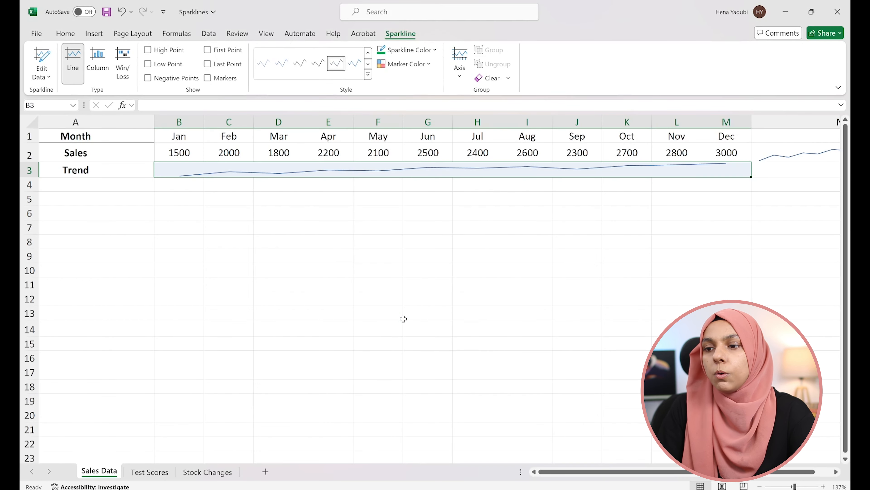
- Make row 3 much taller to enlarge the Trend sparkline, and narrow column A around its labels
click(31, 169)
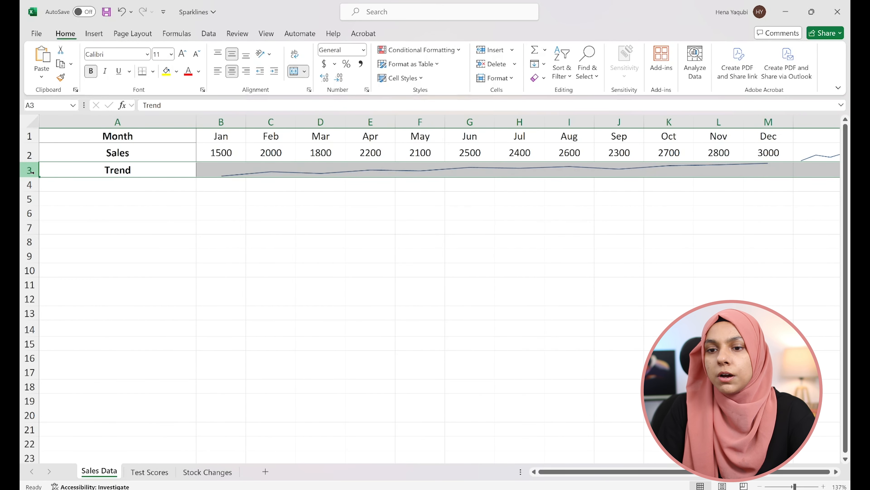
drag(32, 176, 32, 256)
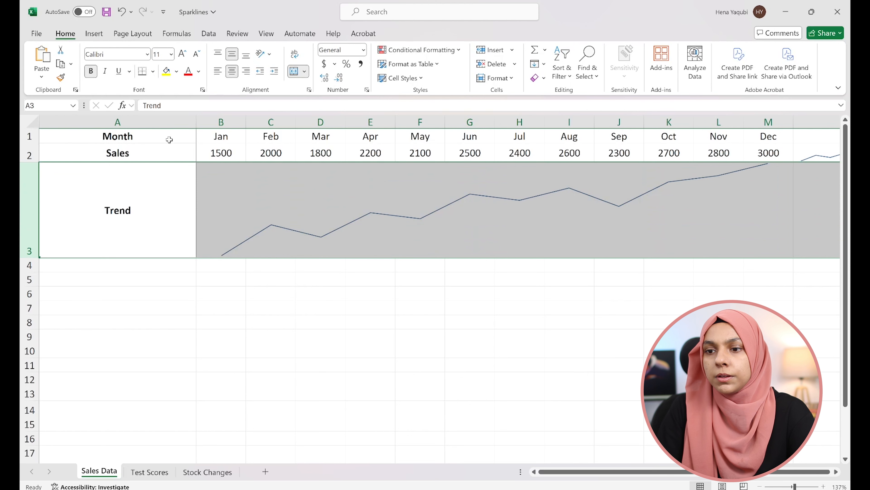
drag(197, 119, 113, 120)
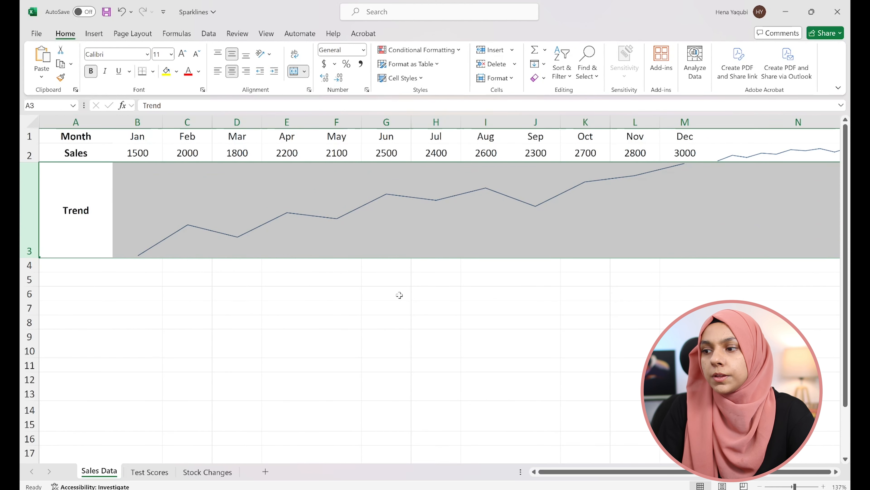
click(557, 350)
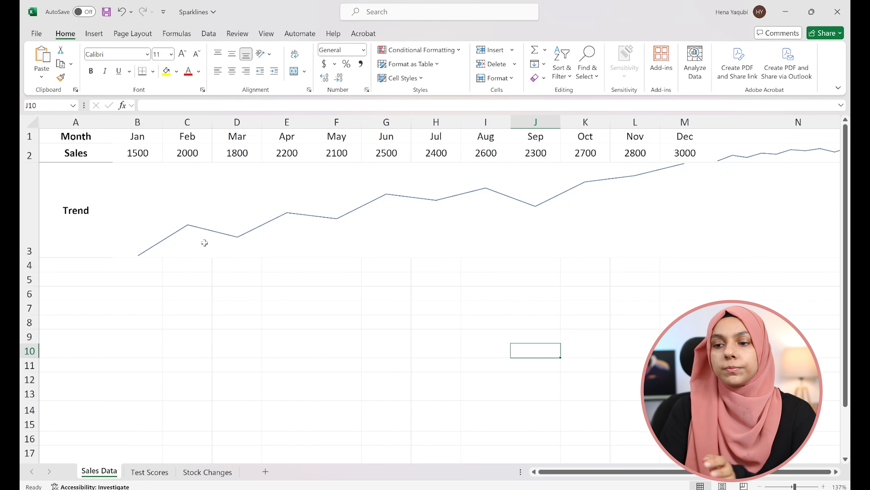
- Pick a style for the Trend sparkline and show its high and low points
click(487, 234)
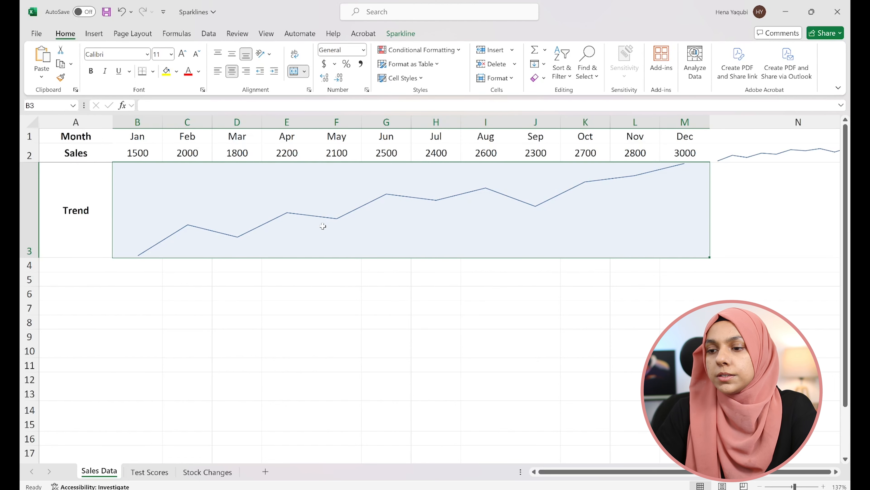
click(398, 34)
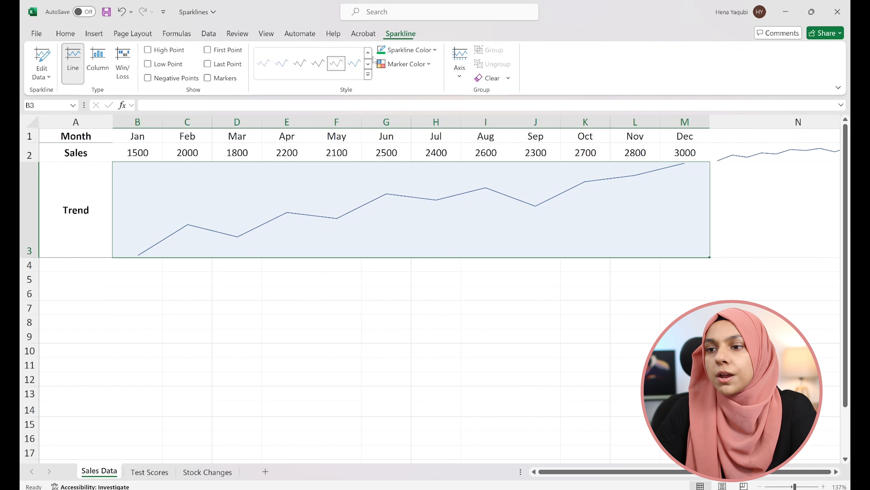
click(368, 75)
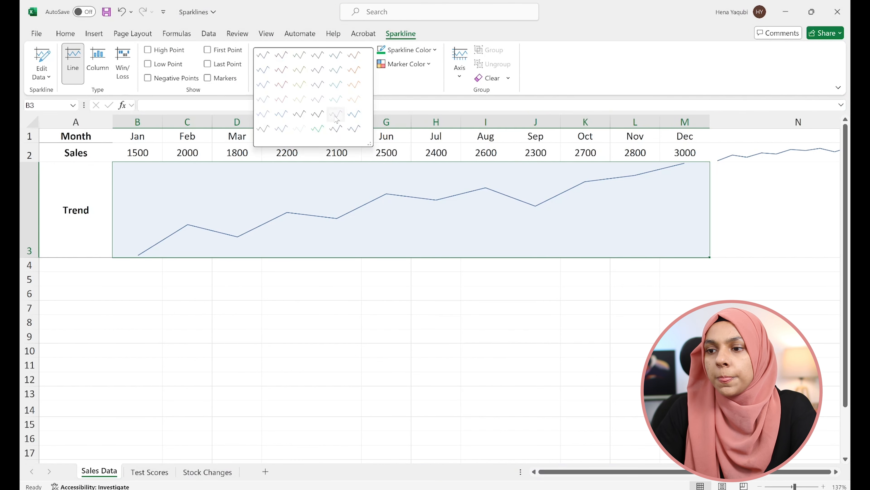
click(336, 114)
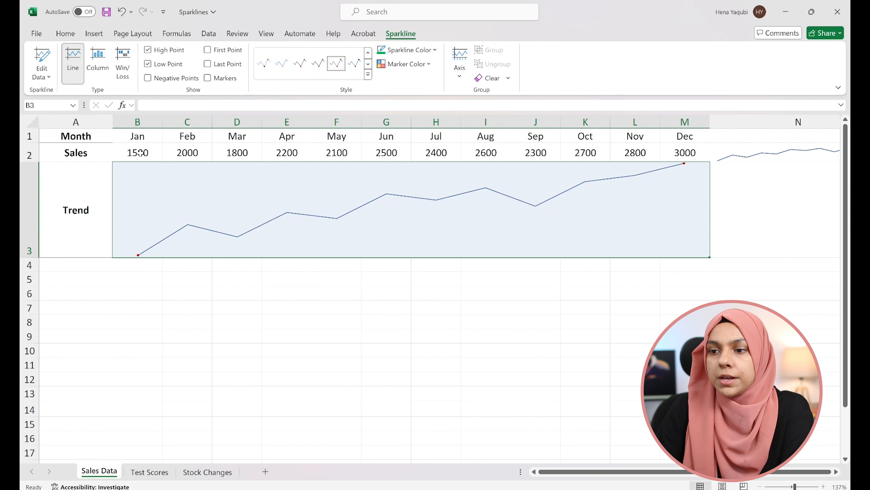
- Set the May sales figure in F2 to 1000 and the September sales figure in J2 to 4000
click(345, 153)
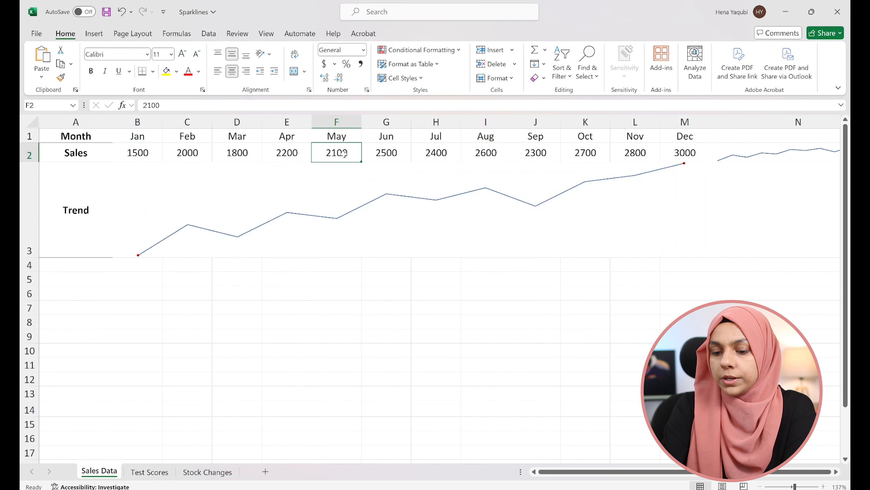
text(1000)
key(Return)
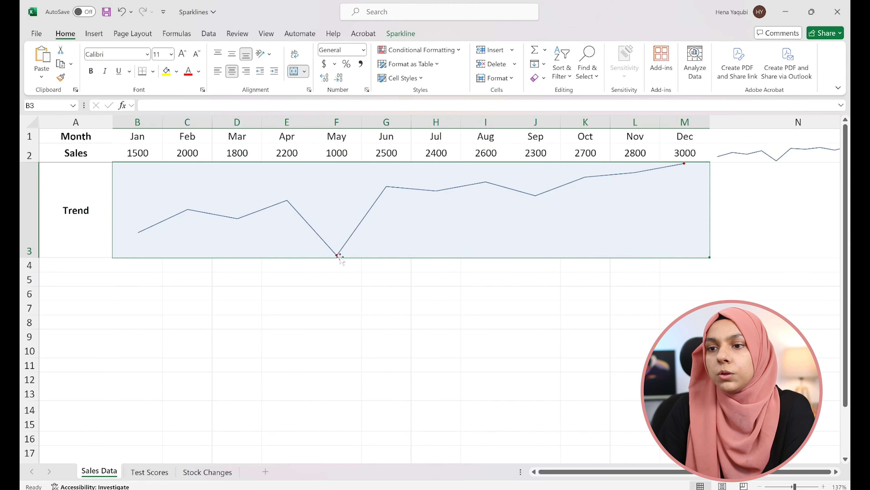
click(404, 37)
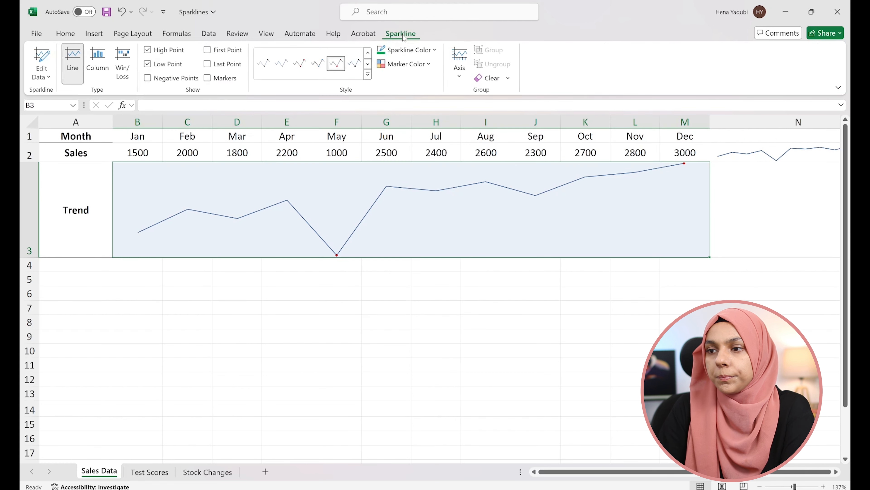
click(546, 154)
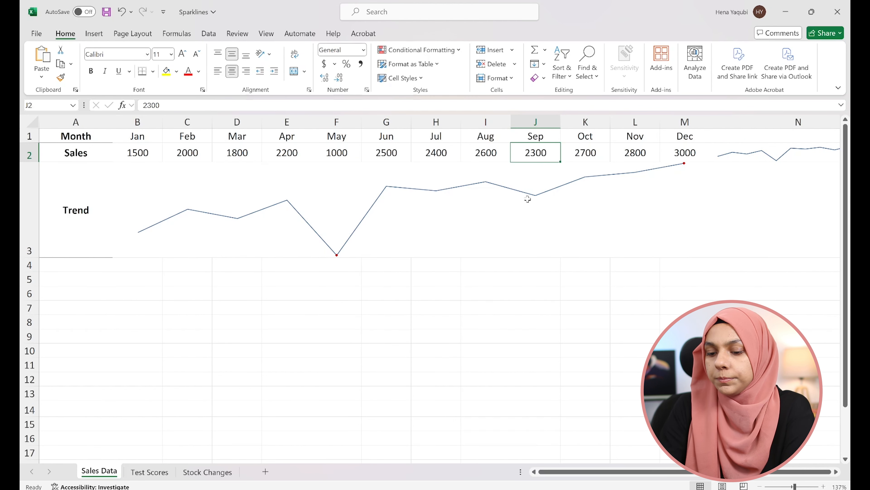
text(4000)
key(Return)
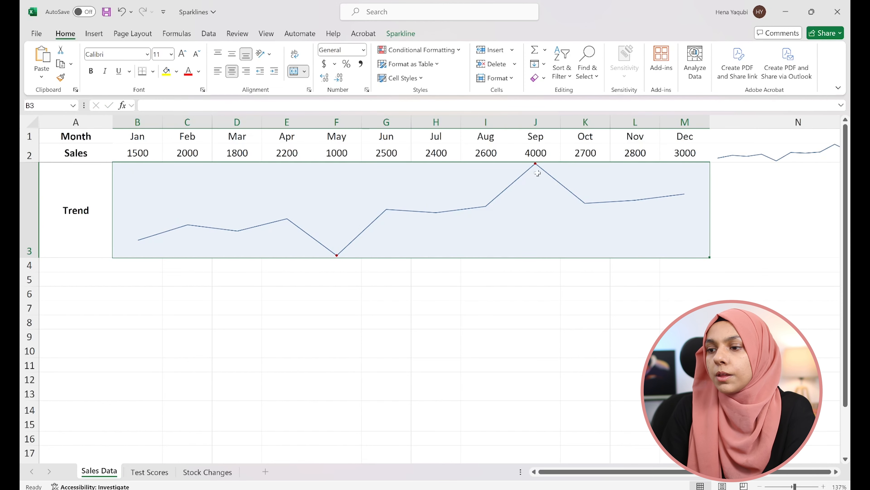
- Show the first point, last point and all markers on the Trend sparkline
click(401, 34)
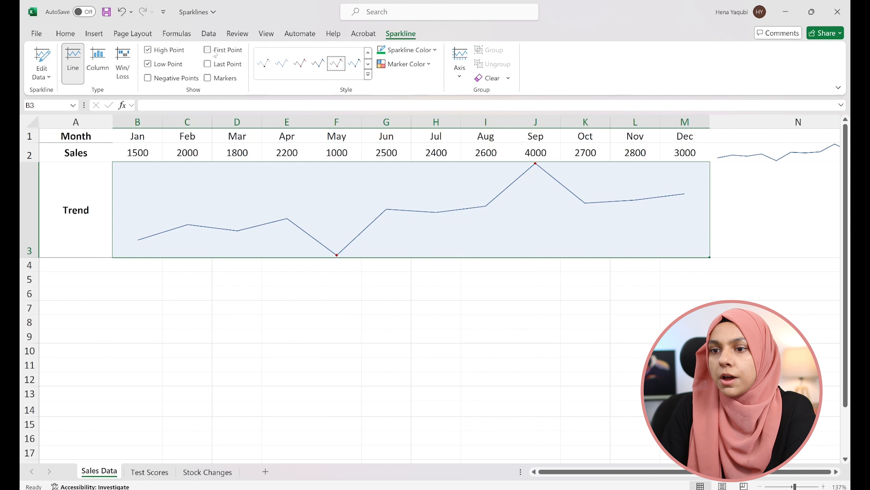
click(207, 50)
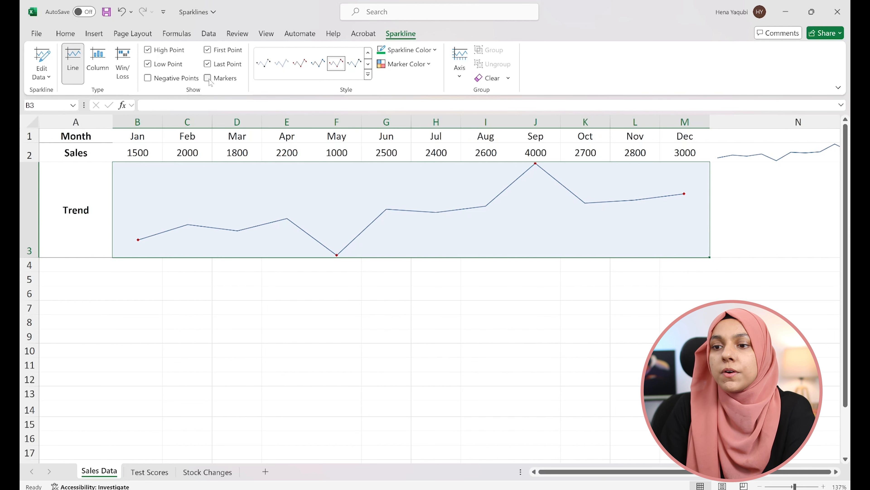
click(206, 80)
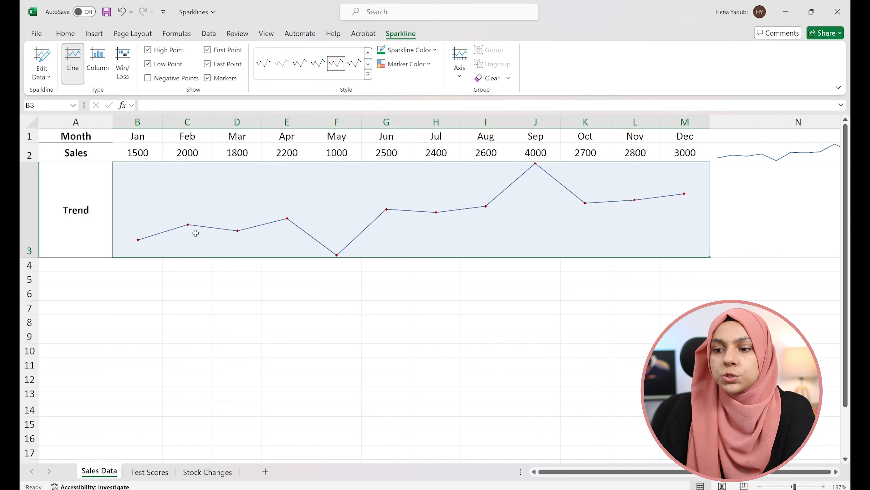
click(411, 53)
click(411, 51)
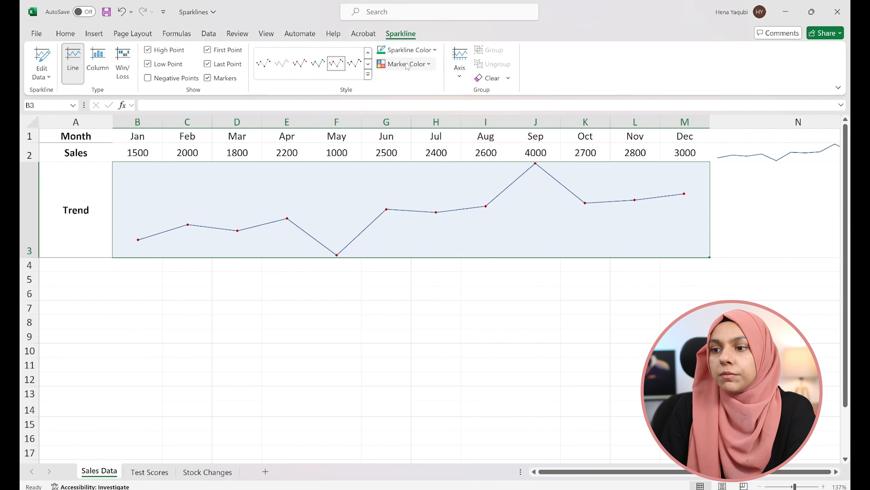
click(406, 63)
mouse_move(427, 100)
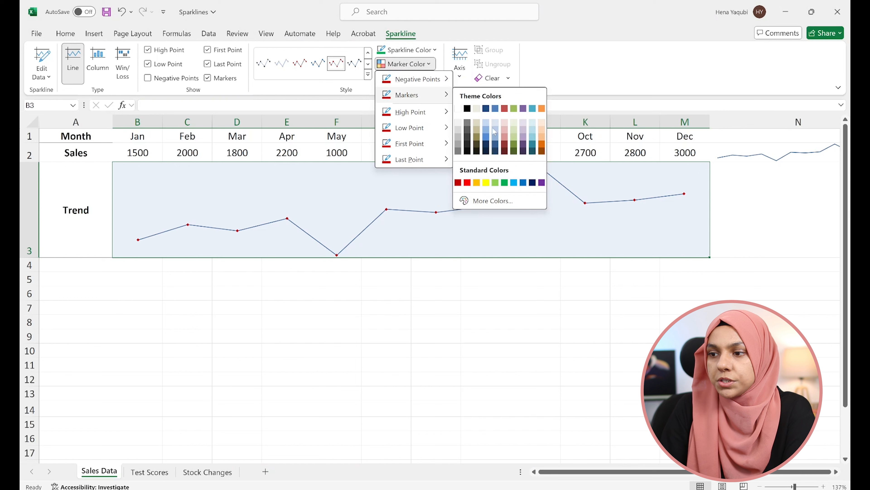
click(661, 207)
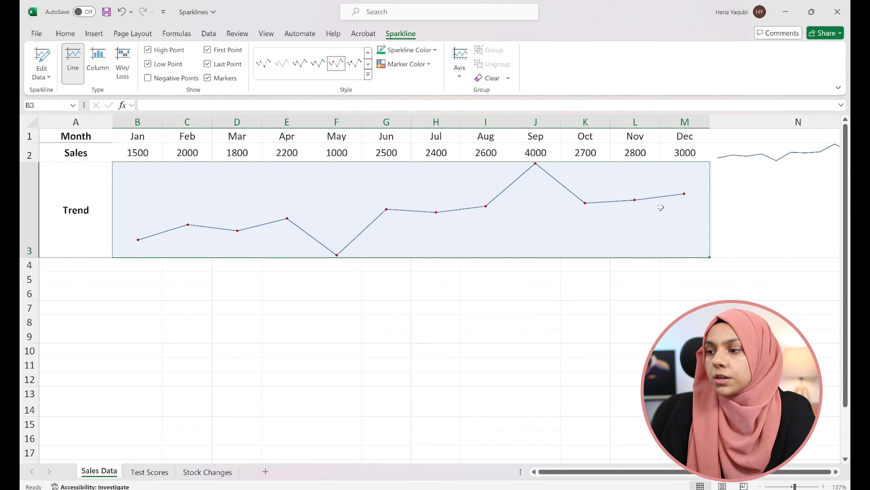
- Clear the sparkline from cell N2
click(741, 160)
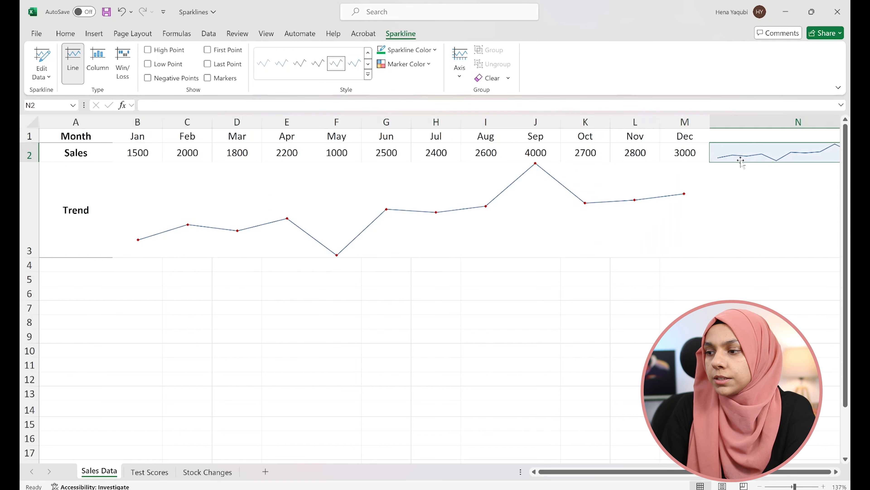
click(489, 79)
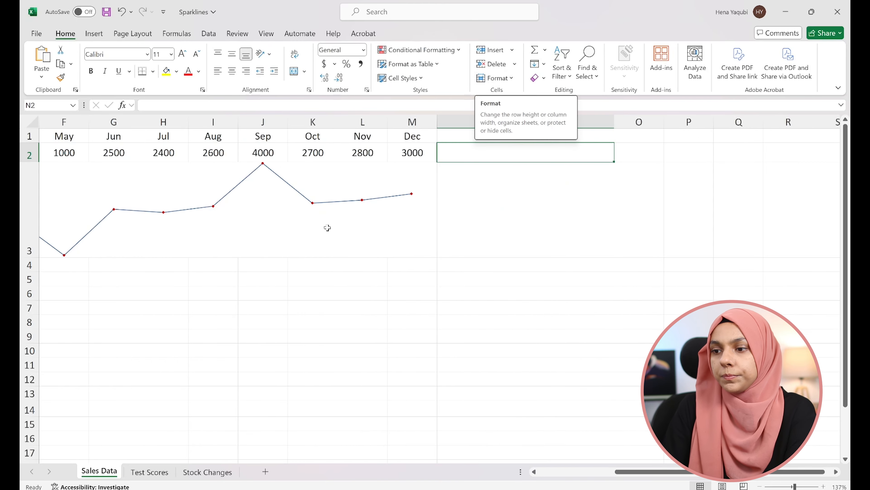
scroll(327, 227, down, 1)
scroll(327, 228, up, 1)
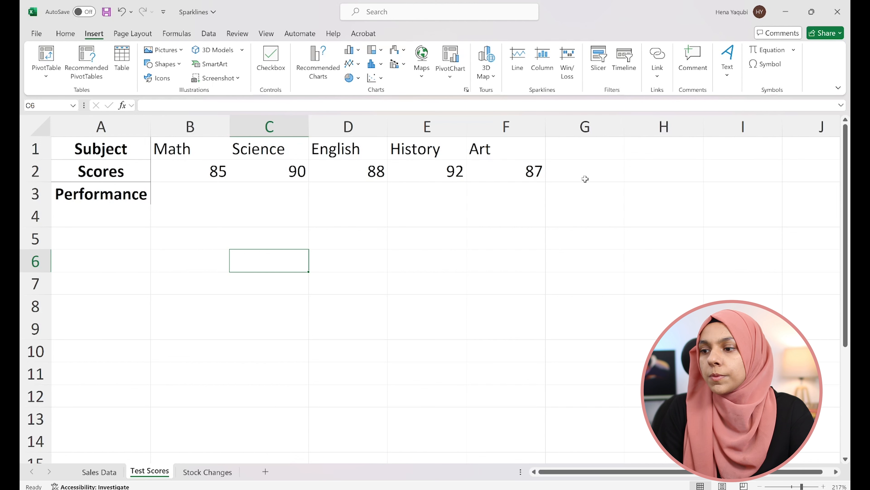
- Merge and center cells B3:F3 in the Performance row of the Test Scores sheet
drag(193, 194, 529, 195)
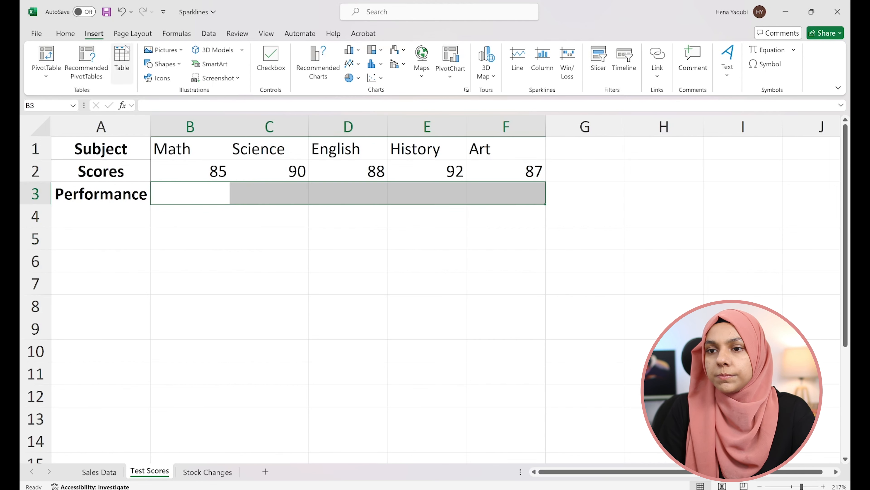
click(65, 33)
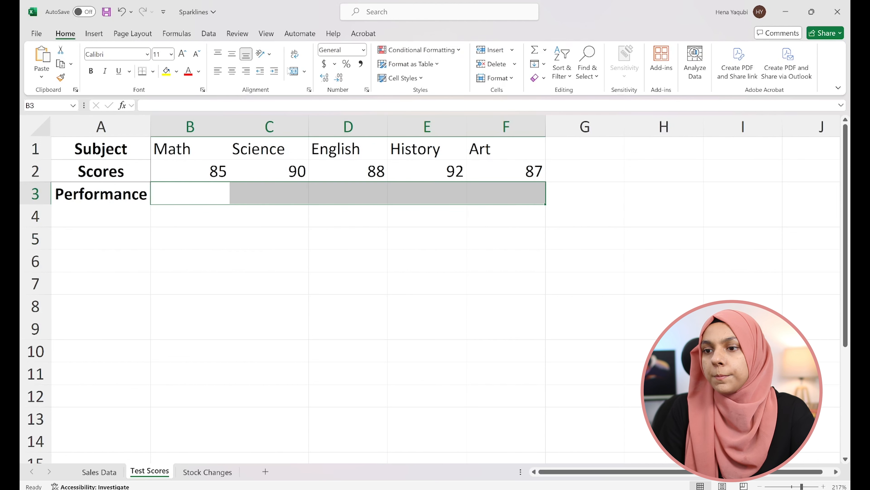
click(294, 71)
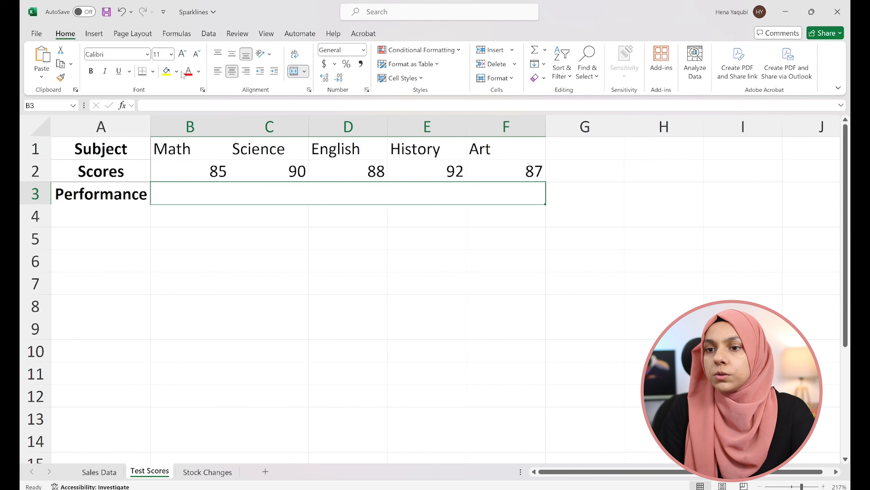
- Insert a column sparkline for the scores in B2:F2, with the location range set to the merged cell $B$3
click(94, 33)
click(544, 71)
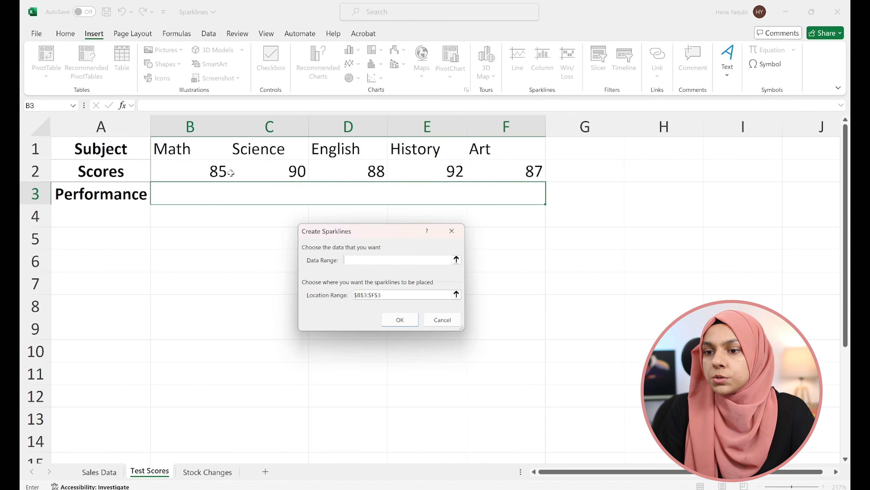
drag(165, 171, 520, 171)
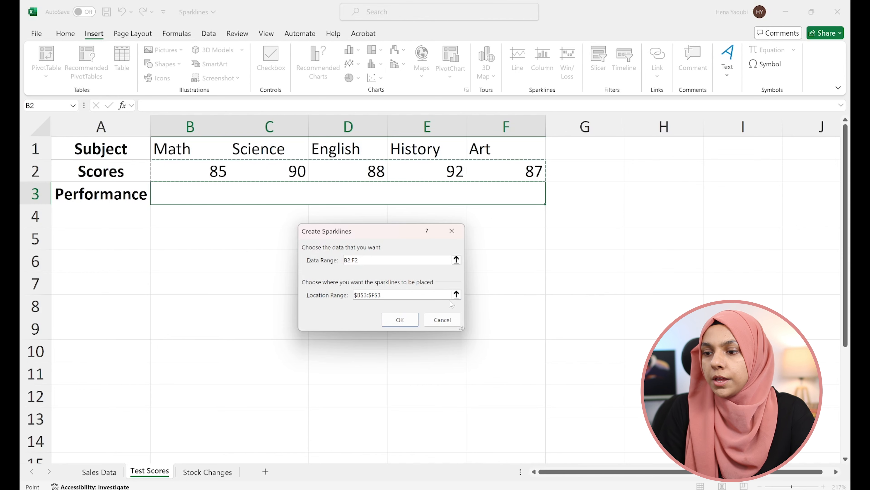
drag(448, 295, 289, 297)
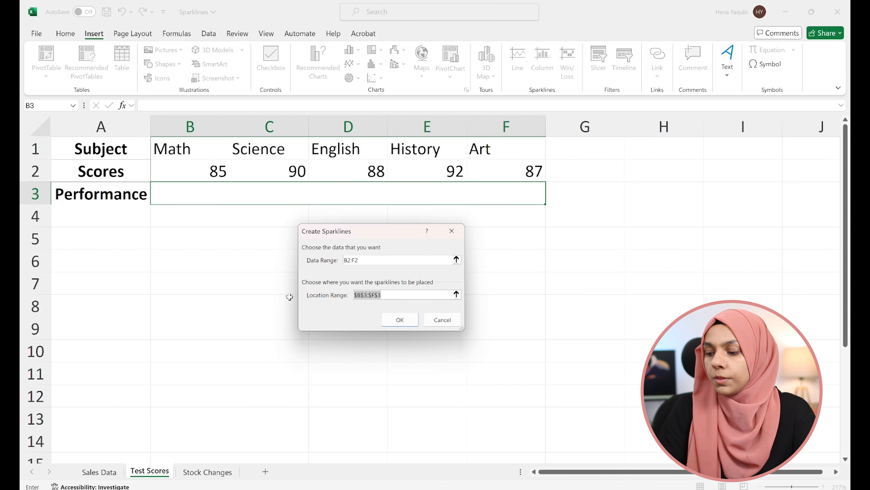
key(BackSpace)
click(457, 294)
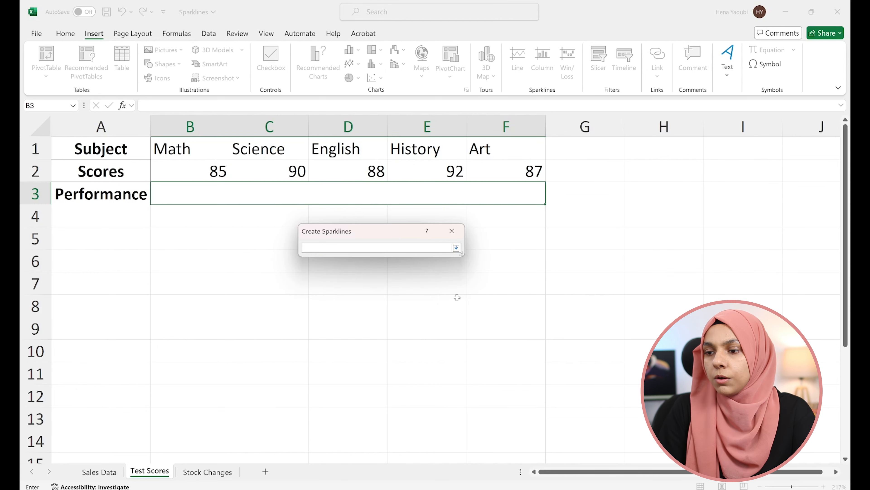
click(344, 198)
click(456, 247)
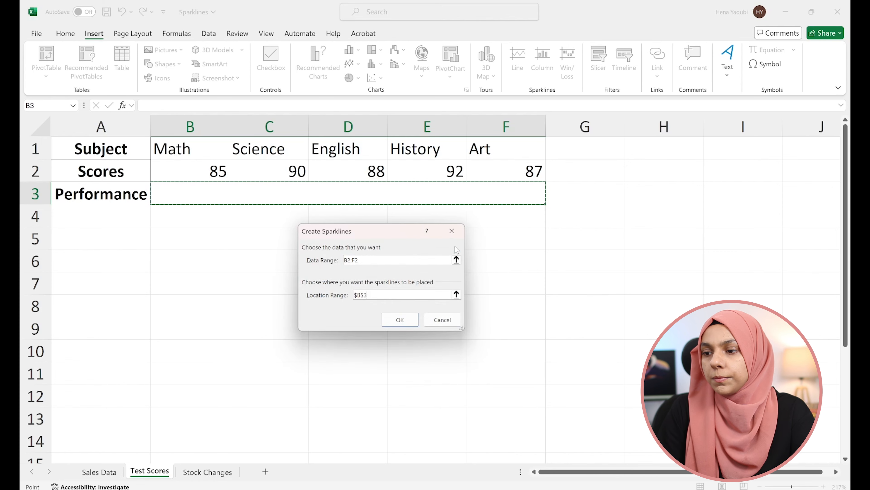
click(406, 321)
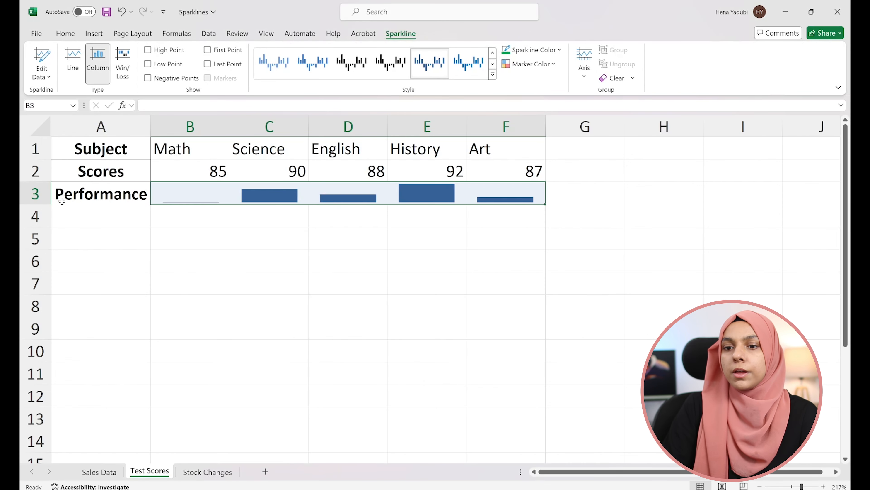
- Increase the height of row 3 to enlarge the Performance sparkline
drag(38, 203, 38, 258)
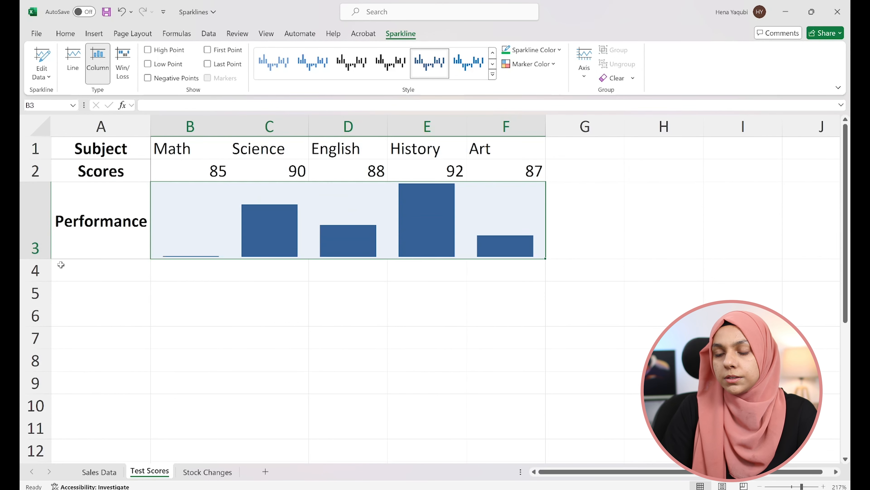
click(292, 322)
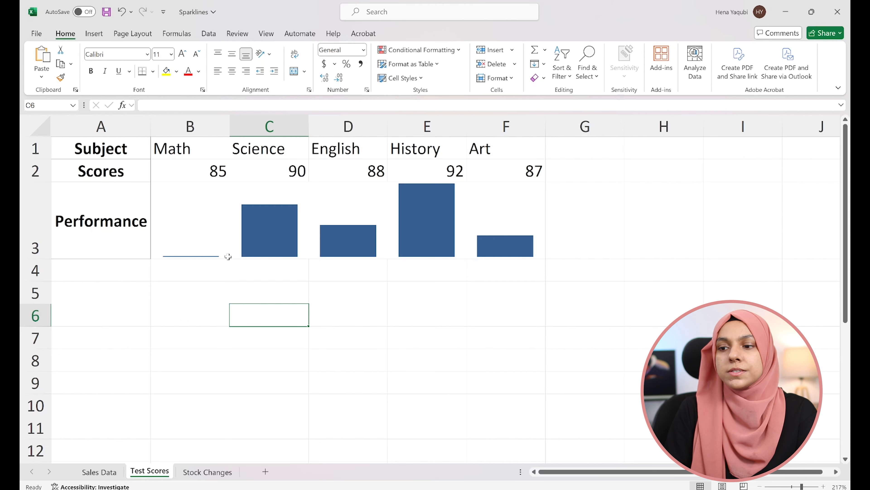
key(Up)
key(Left)
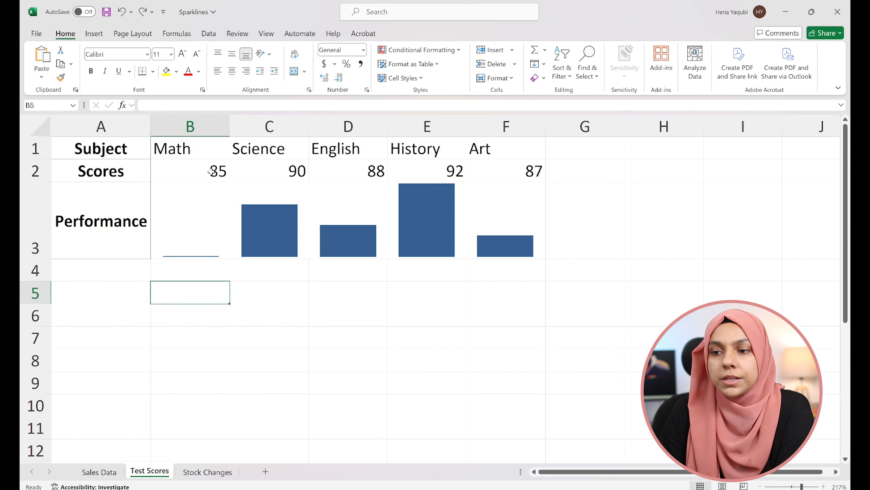
drag(518, 165, 224, 174)
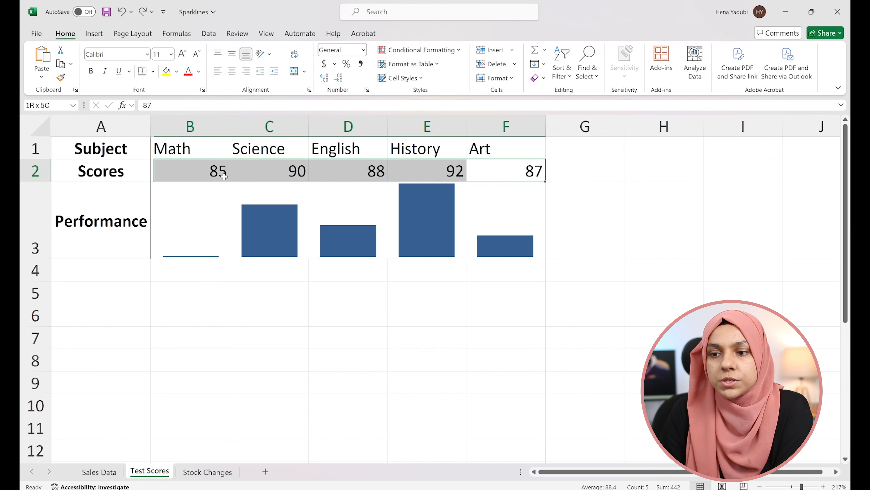
click(221, 175)
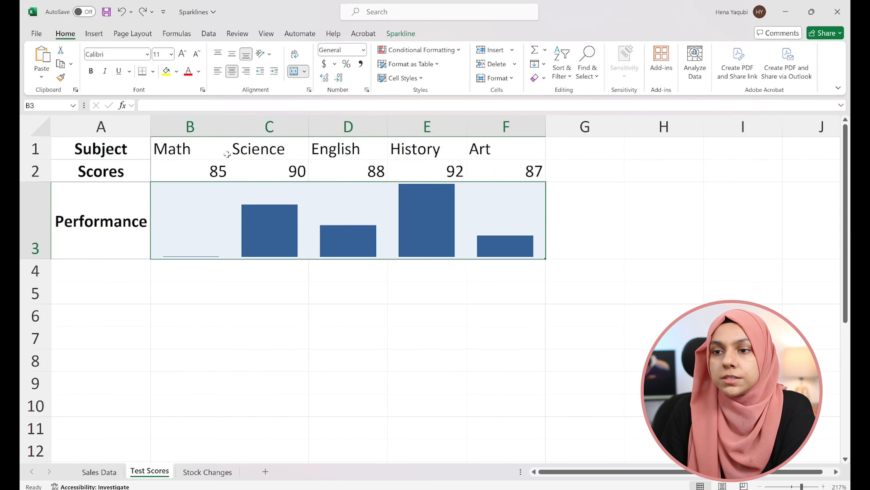
- Set the Performance sparkline's vertical axis minimum to a custom value of 0
click(403, 34)
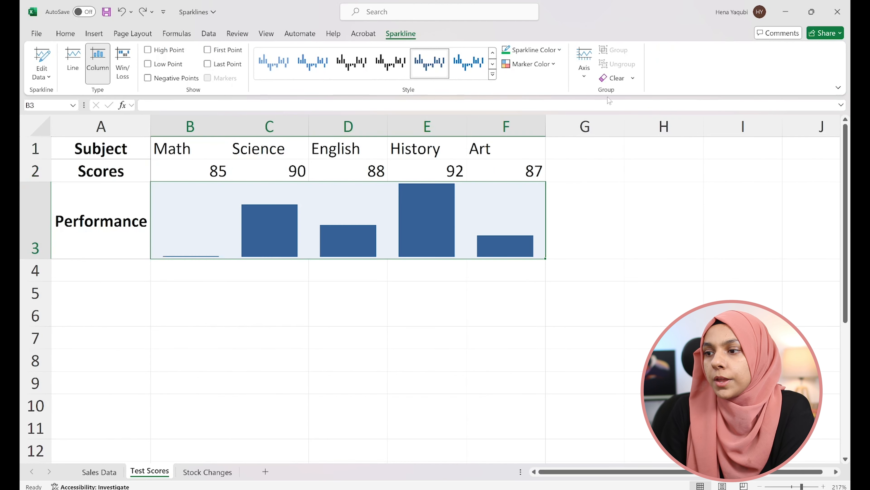
click(585, 77)
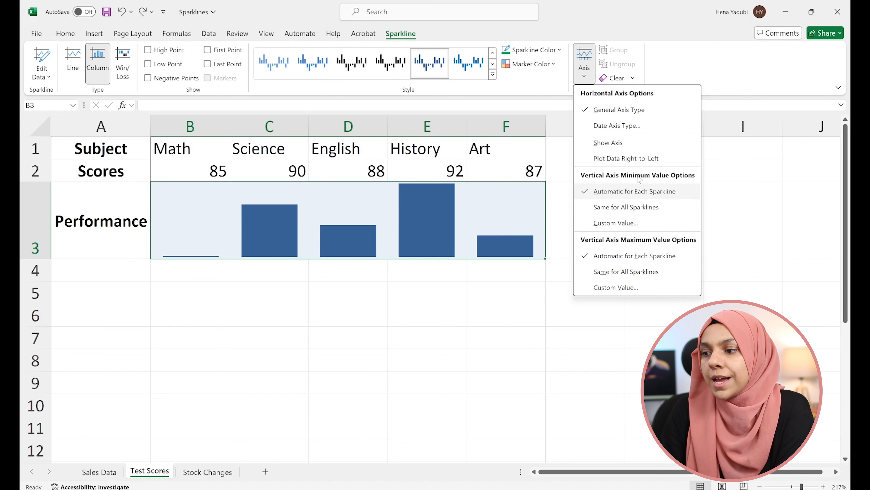
click(616, 223)
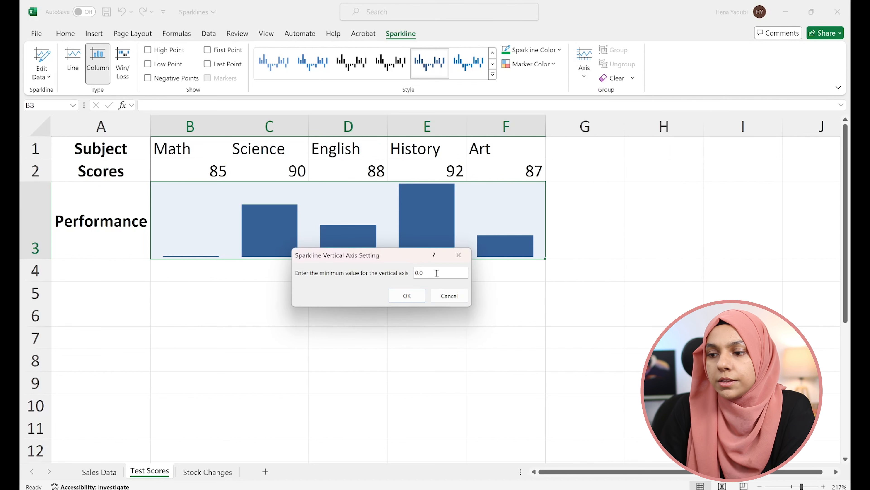
drag(437, 273, 342, 267)
text(0)
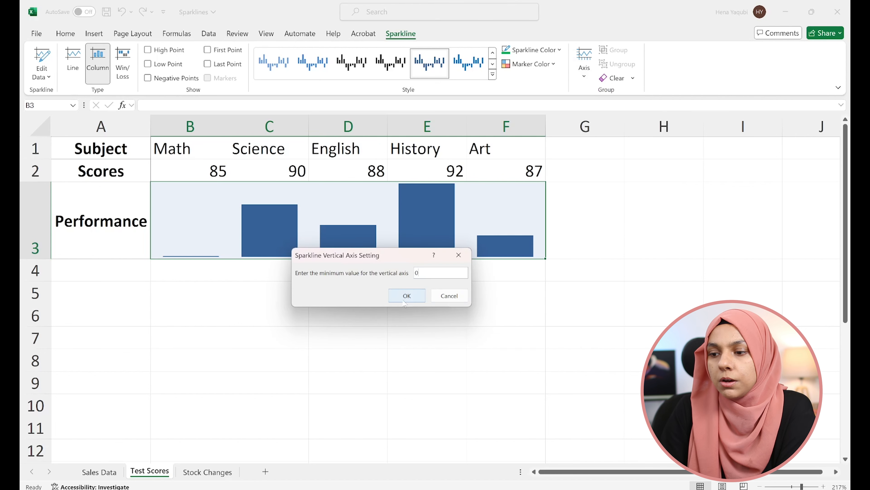
click(407, 295)
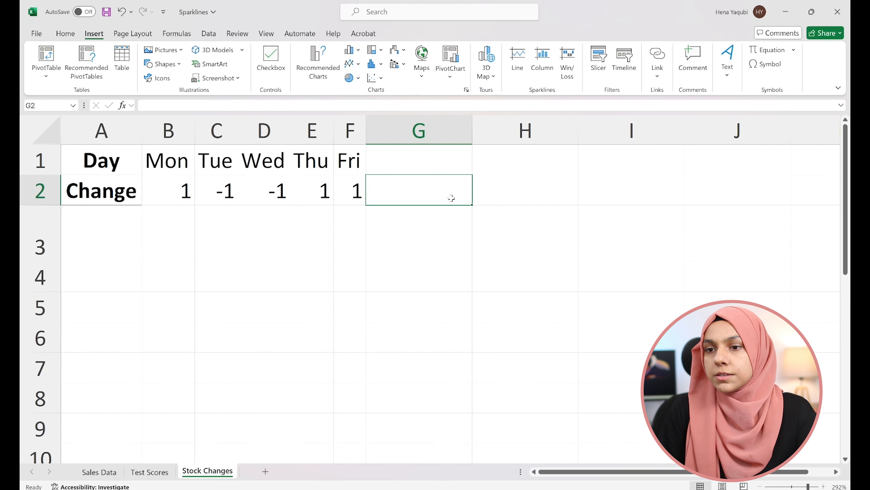
- Insert a win/loss sparkline in cell G2 of the Stock Changes sheet for the daily changes in B2:F2
click(567, 72)
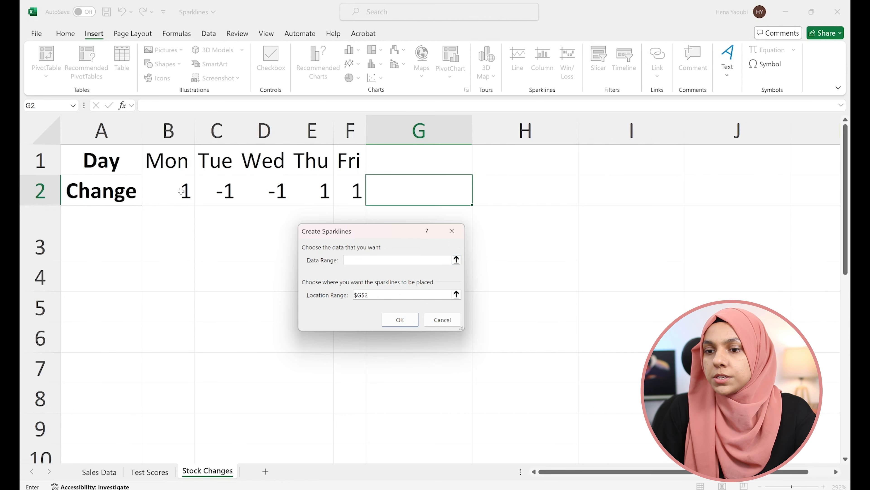
drag(181, 190, 352, 188)
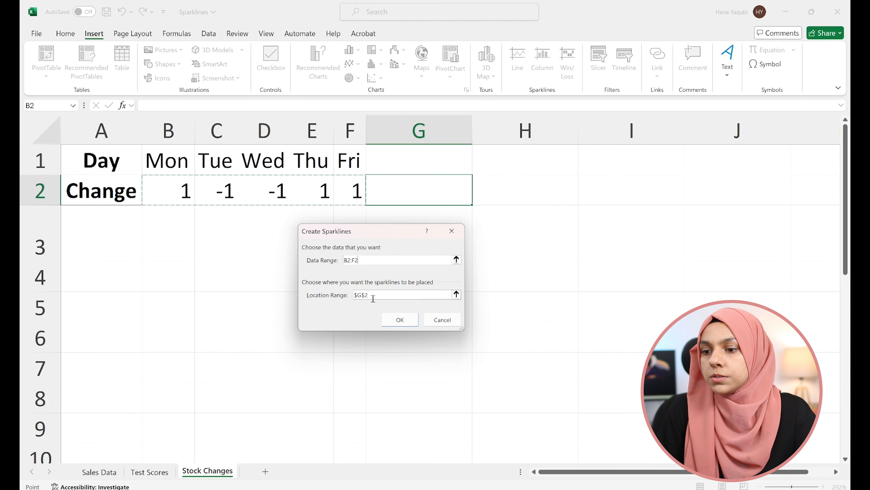
click(399, 319)
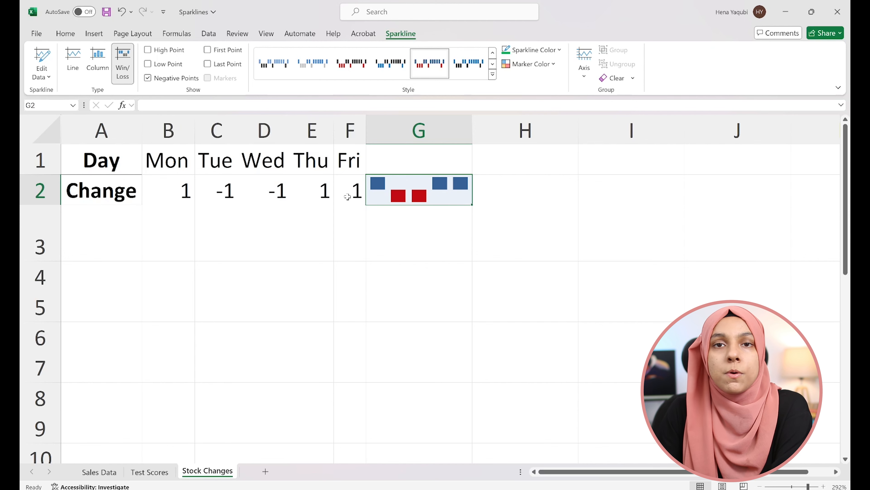
click(443, 204)
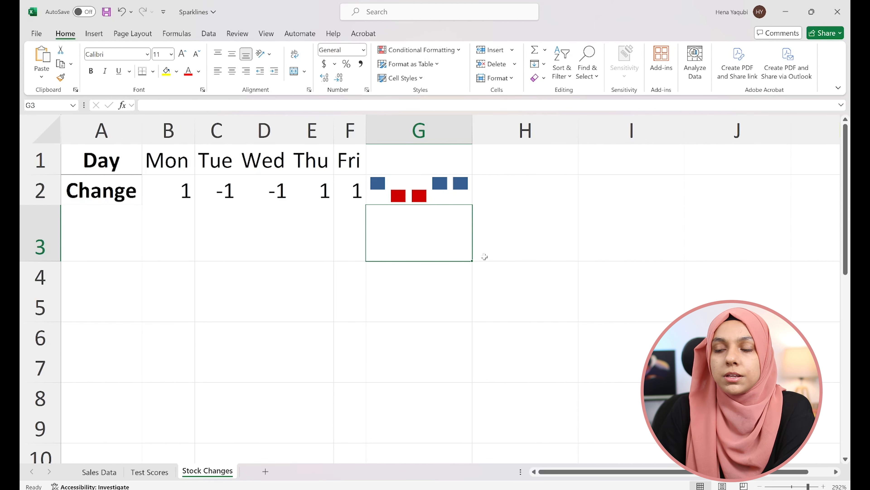
click(453, 195)
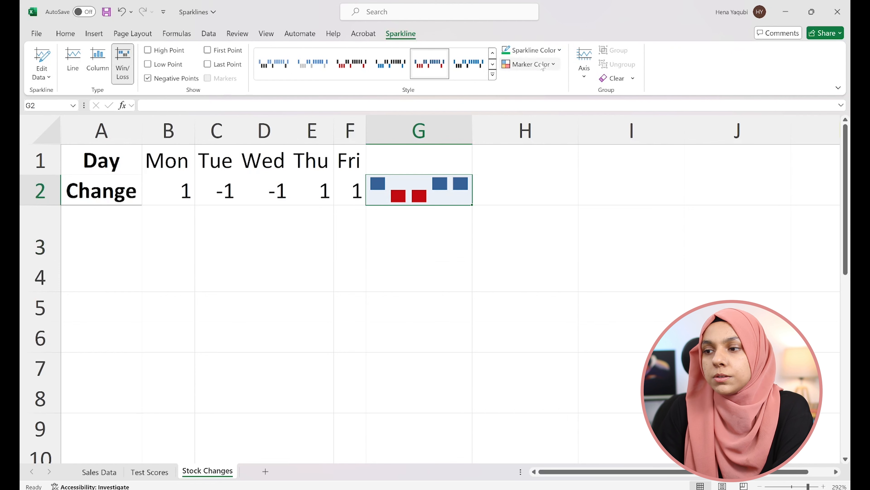
click(447, 206)
click(446, 198)
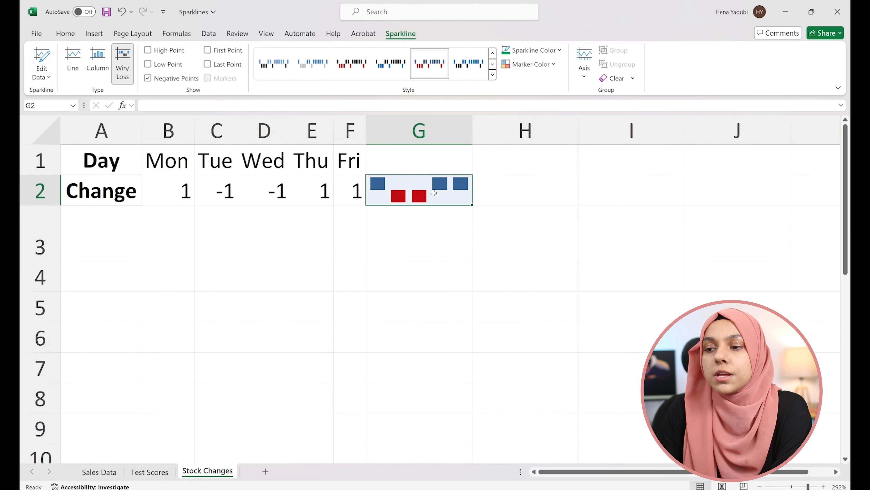